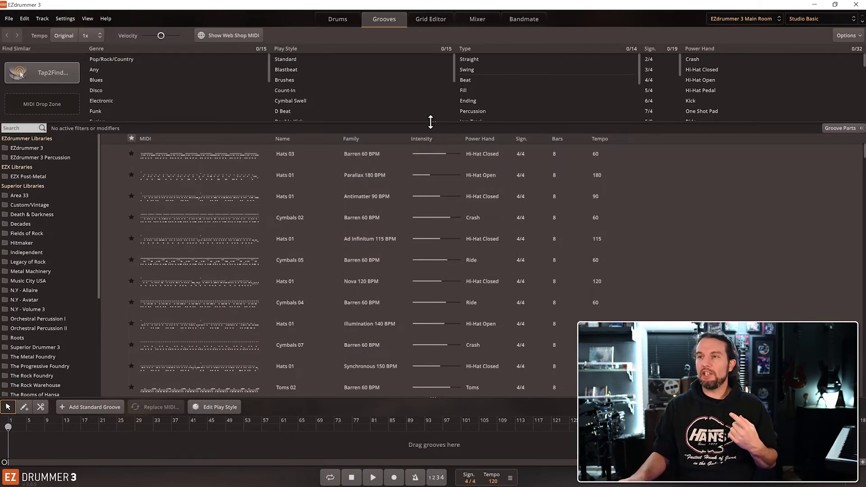
- Enlarge the Genre, Play Style and Type filter lists, then raise the divider slightly for more groove-list room
left_click_drag(430, 122, 418, 183)
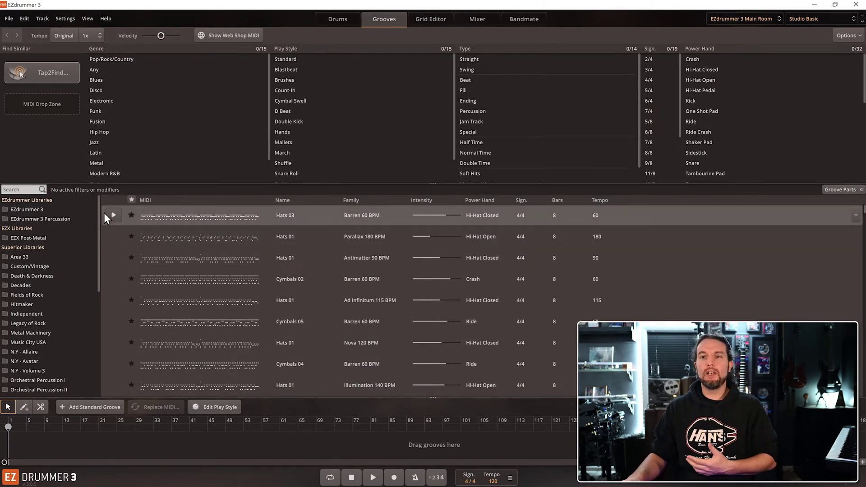
left_click_drag(98, 212, 104, 348)
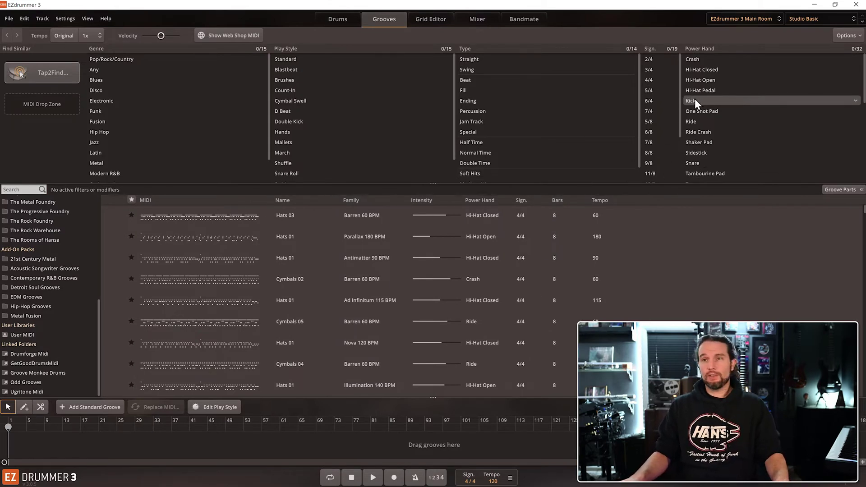
left_click_drag(437, 185, 437, 150)
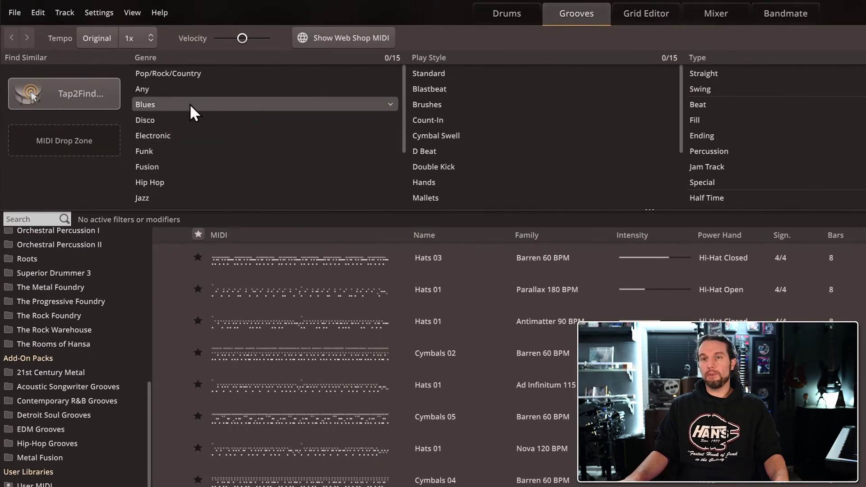
left_click(189, 104)
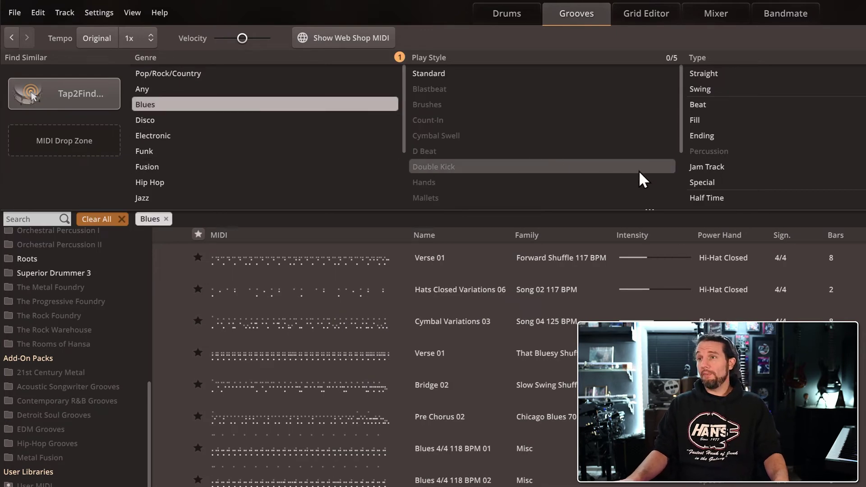
left_click(721, 92)
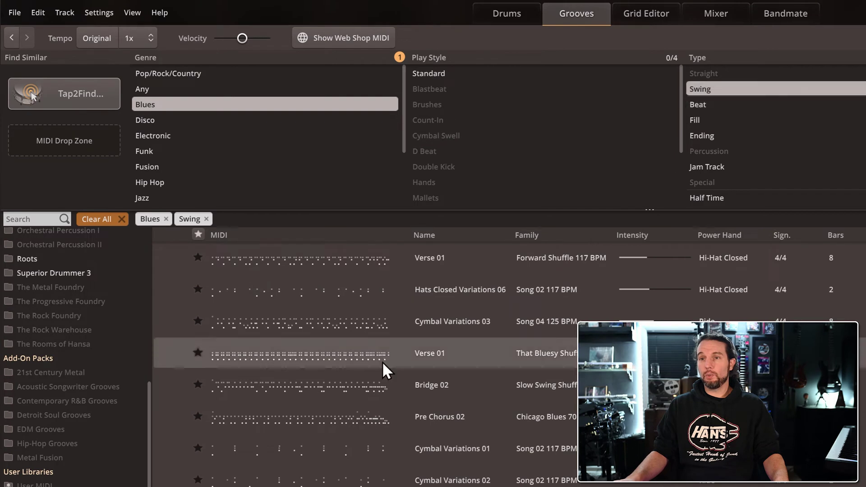
left_click(172, 320)
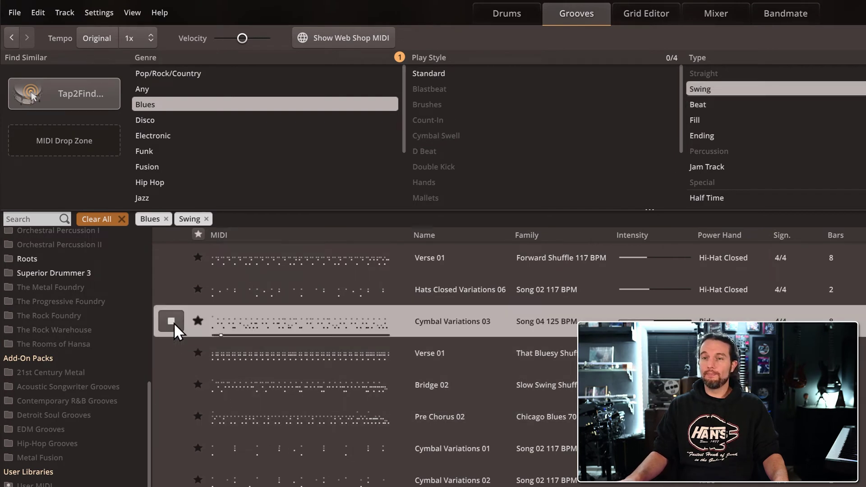
left_click(171, 321)
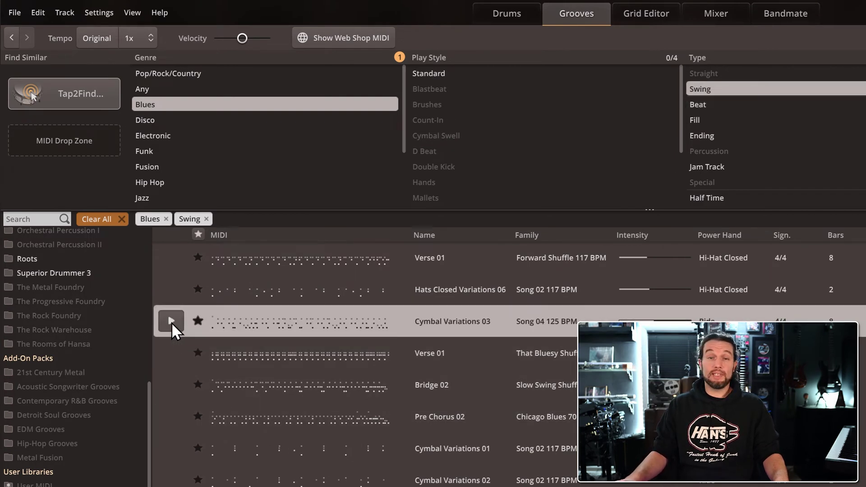
left_click(118, 220)
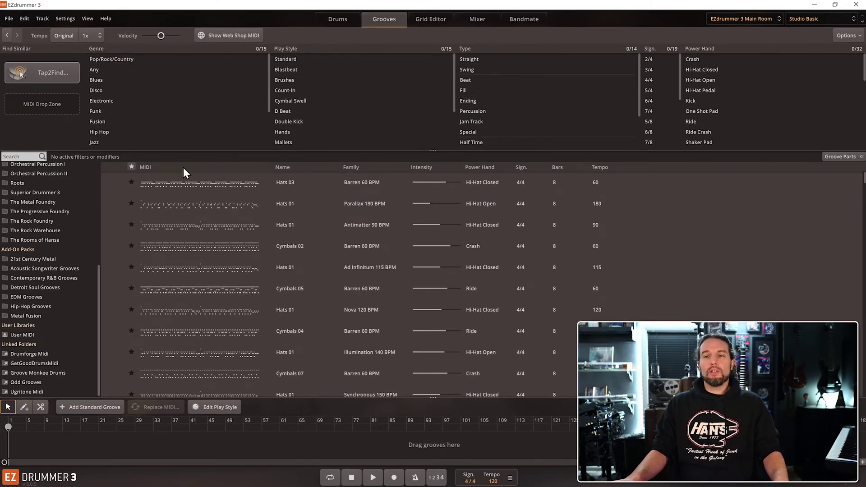
left_click_drag(98, 272, 103, 171)
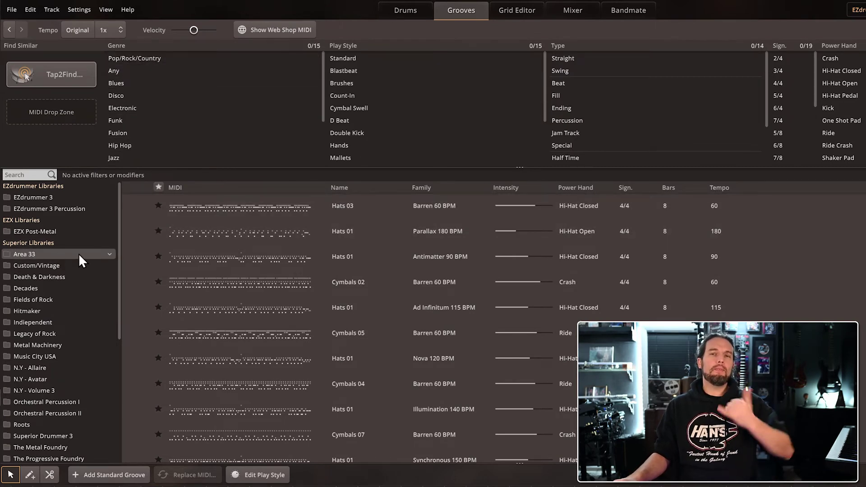
- Filter grooves to the Area 33 library, enlarge the filter lists, and switch to Superior Drummer 3
left_click(48, 253)
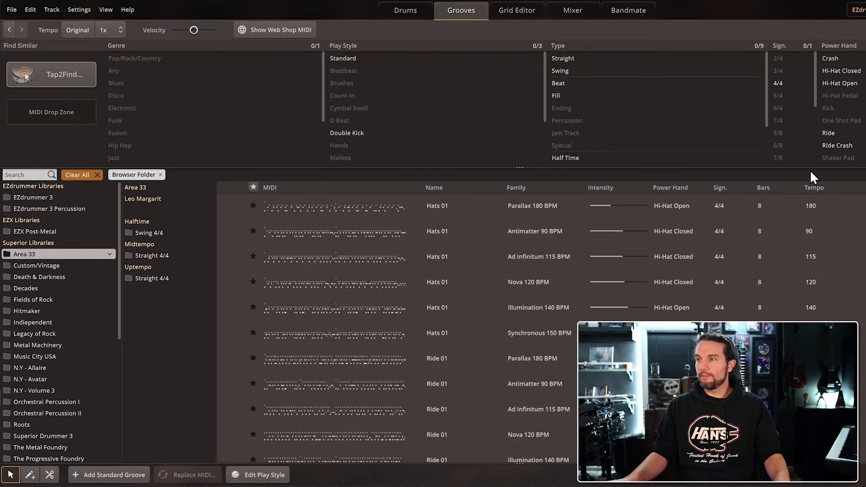
left_click_drag(518, 167, 516, 249)
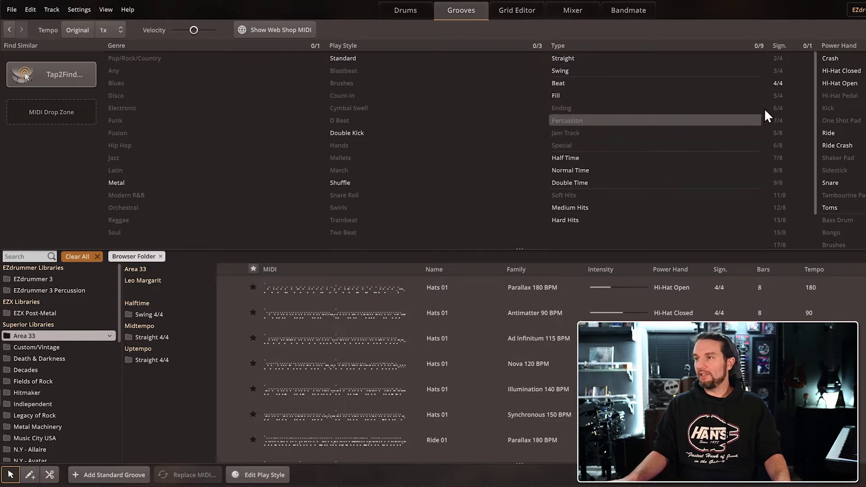
mouse_move(818, 66)
left_mouse_down()
mouse_move(817, 134)
mouse_move(815, 52)
left_mouse_up()
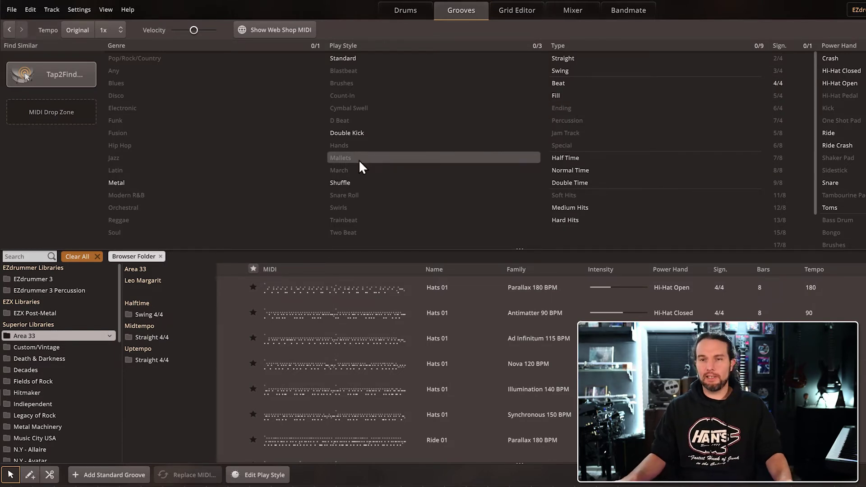
key("alt+Tab")
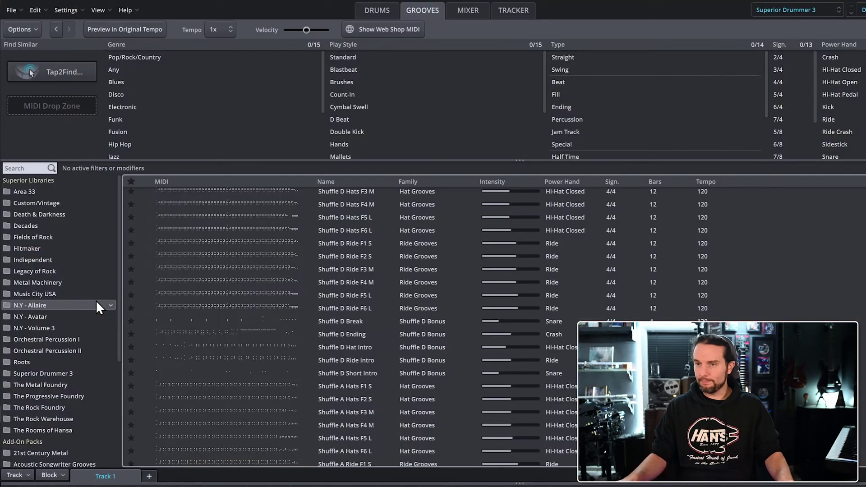
- Filter the Superior Drummer 3 groove list to the Decades library folder
scroll(113, 288, "down", 3)
scroll(111, 270, "up", 3)
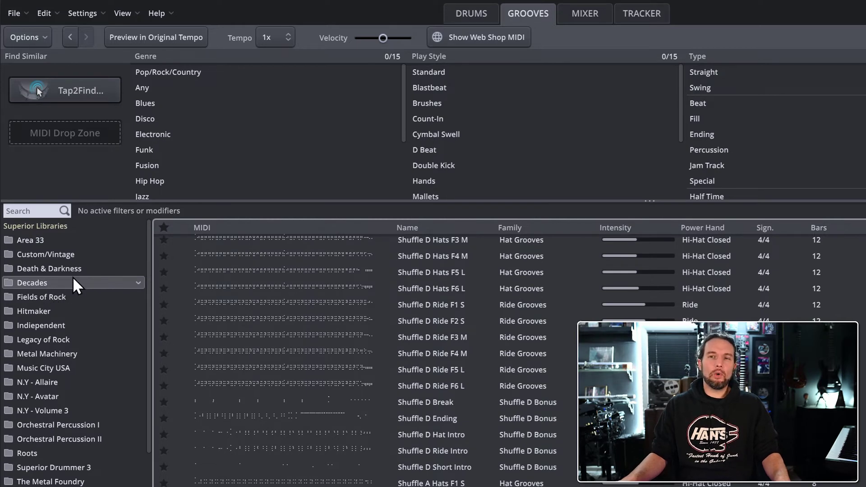
left_click(58, 282)
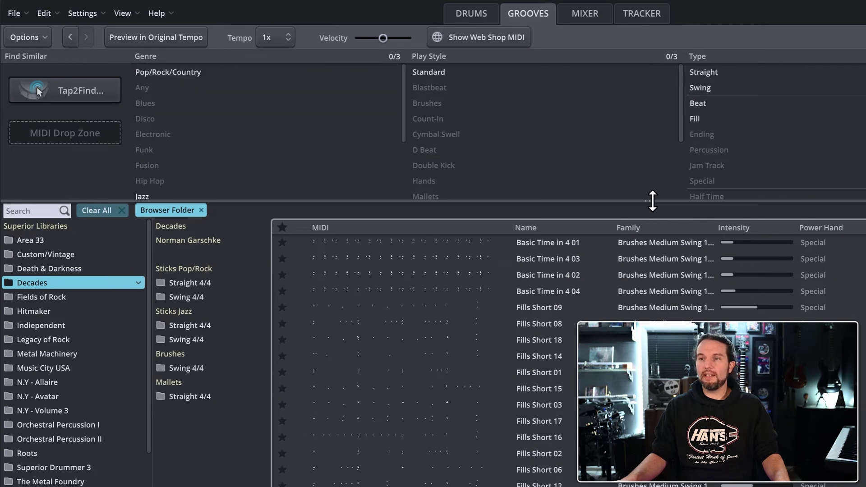
- Enlarge the filter lists to show all genres, play styles and types covered by the Decades grooves
left_click_drag(649, 201, 649, 294)
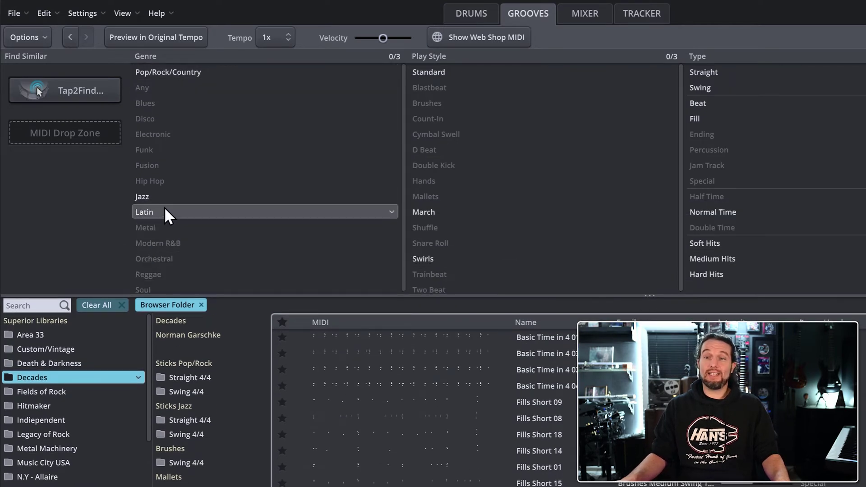
scroll(218, 242, "down", 1)
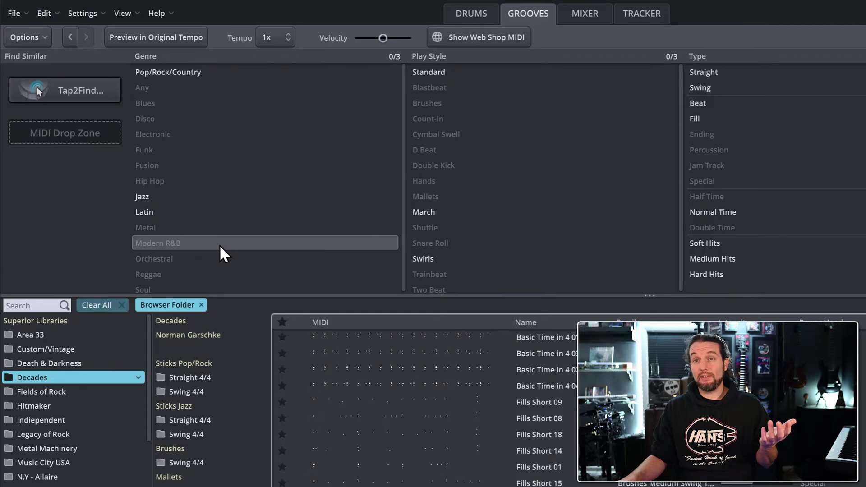
scroll(219, 244, "up", 1)
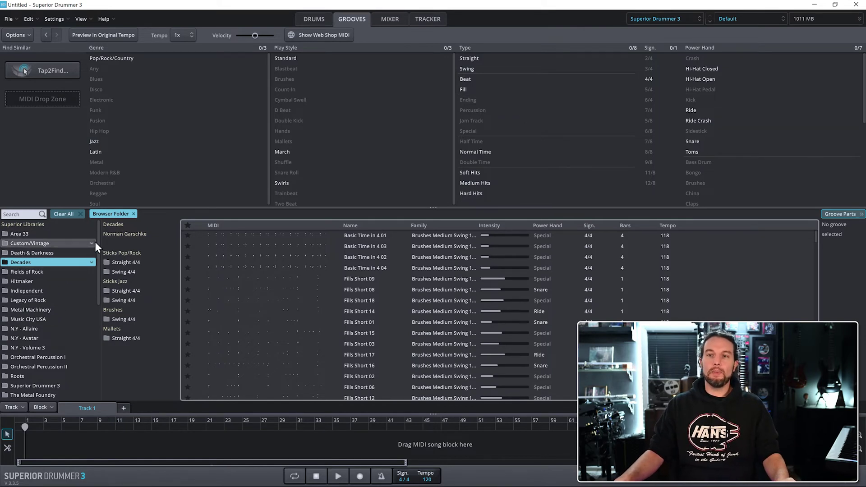
left_click_drag(95, 242, 96, 334)
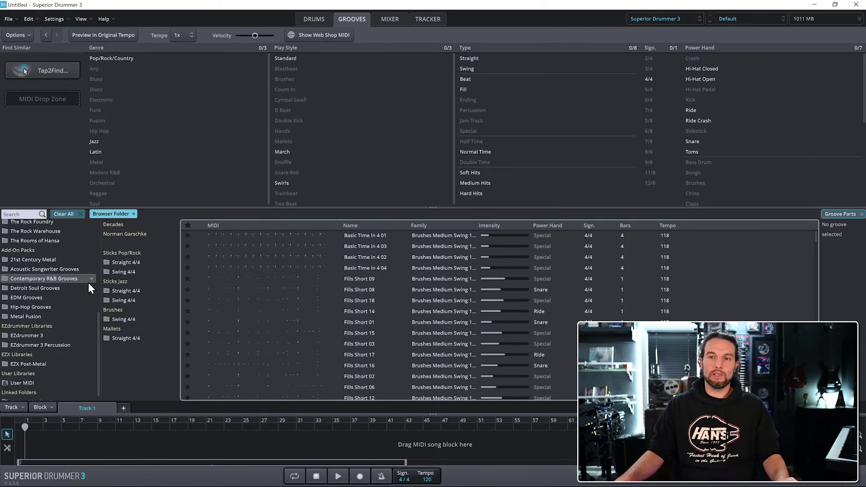
- Browse grooves from the Contemporary R&B Grooves library, then the EZX Post-Metal library
left_click(25, 280)
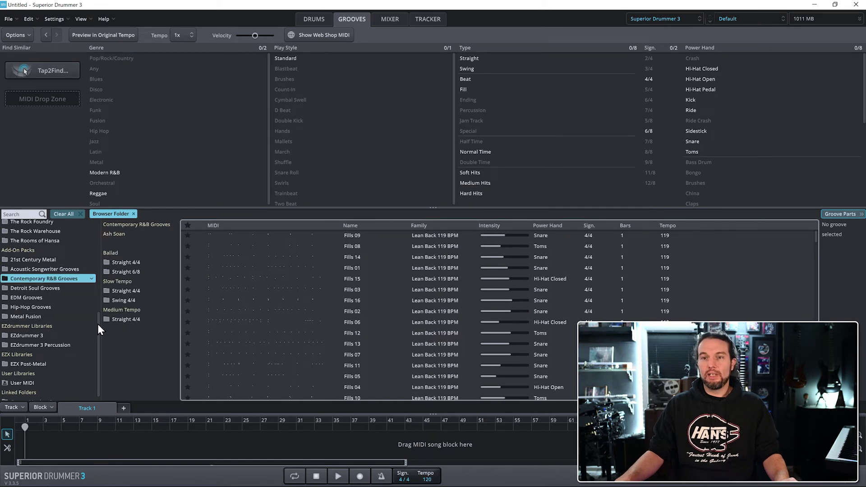
scroll(97, 323, "down", 1)
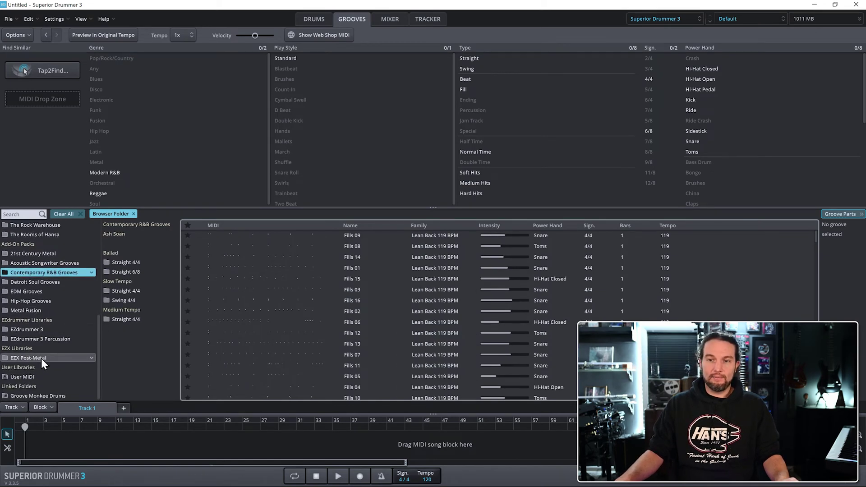
left_click(36, 358)
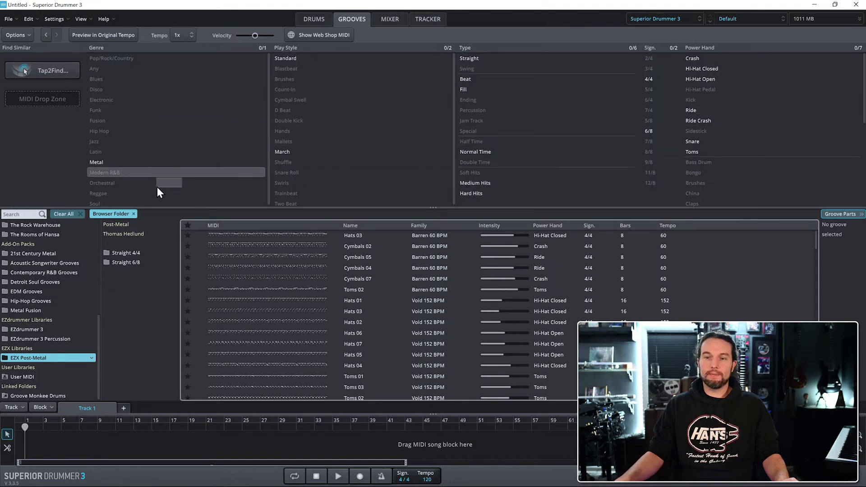
left_click_drag(98, 325, 97, 219)
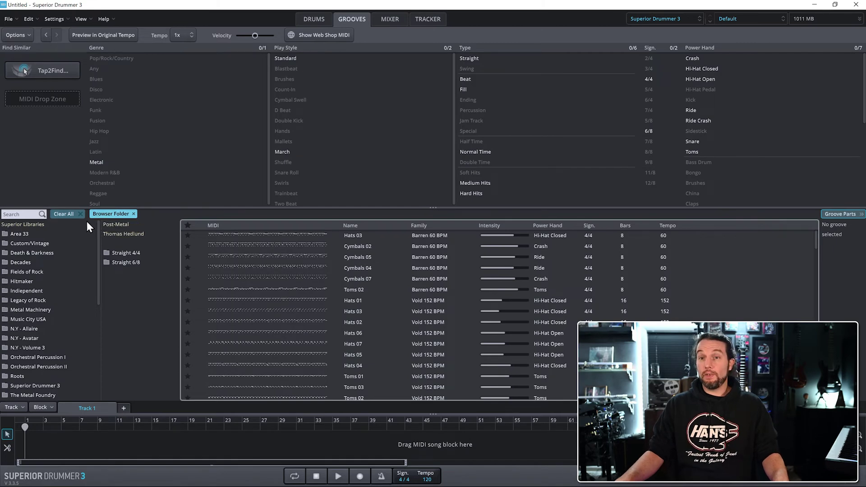
- Clear every active groove filter and switch back to EZdrummer 3
left_click(80, 213)
left_click_drag(98, 229, 104, 346)
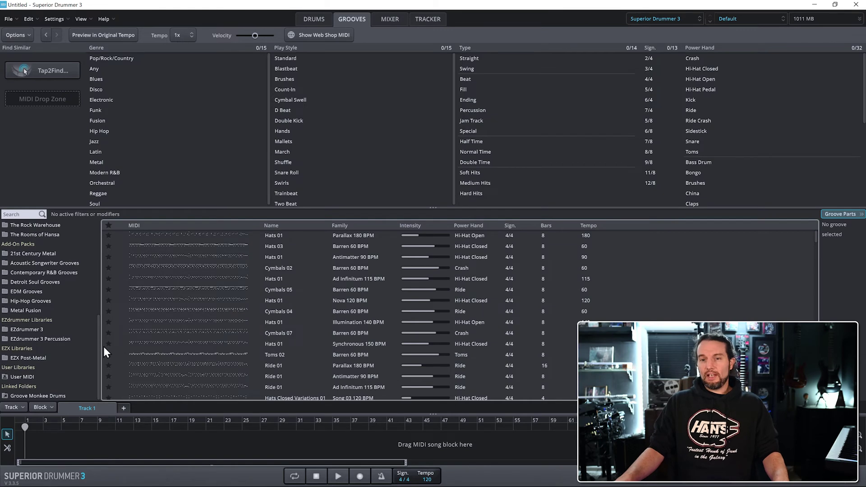
key("alt+Tab")
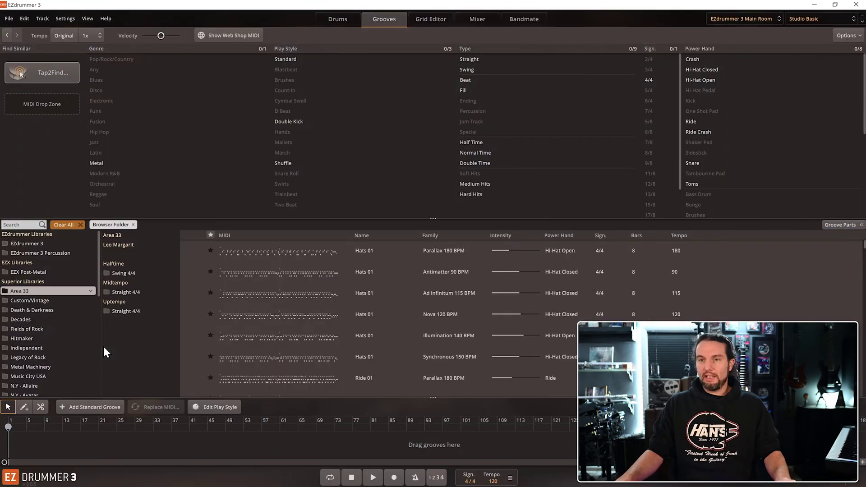
- Clear the Browser Folder filter with Clear All, then filter grooves to the Metal genre
left_click_drag(98, 242, 102, 370)
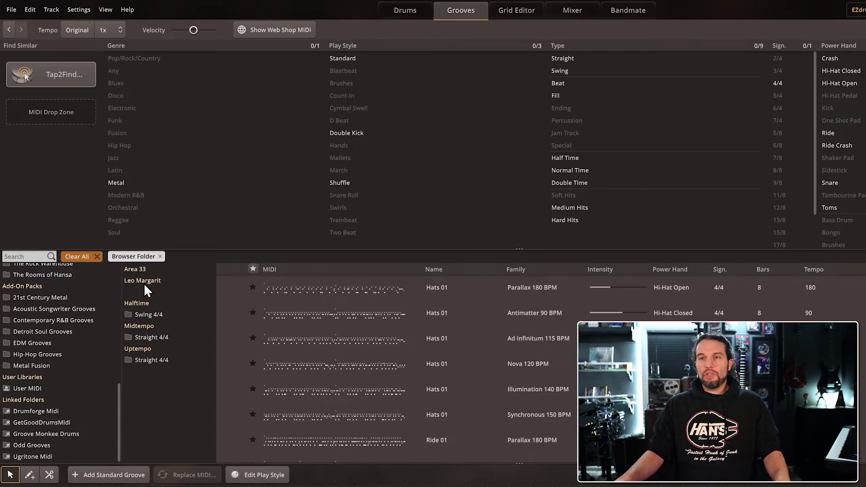
left_click(89, 256)
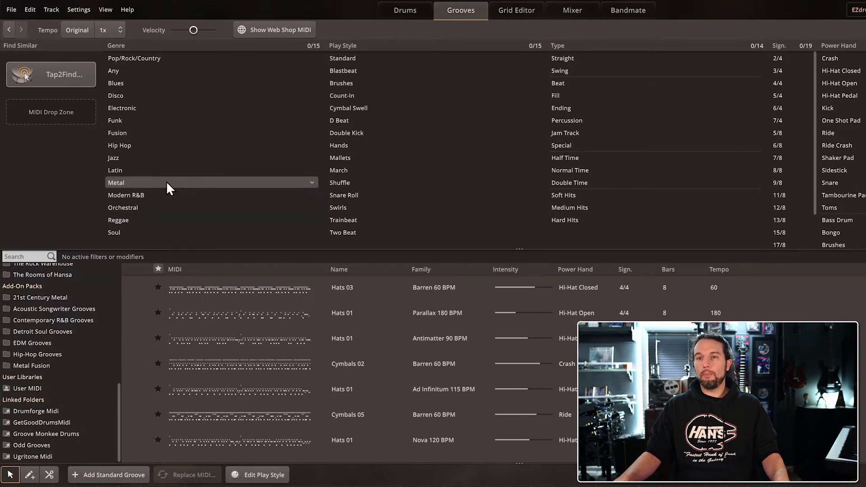
left_click(183, 183)
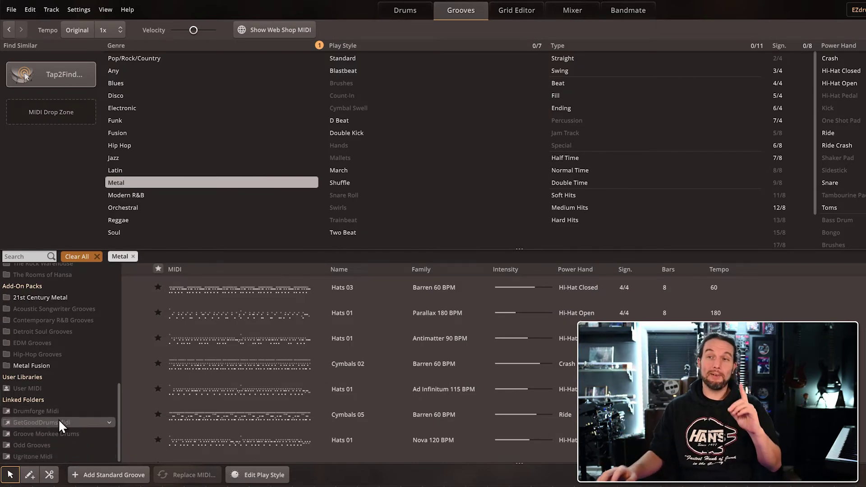
left_click(320, 45)
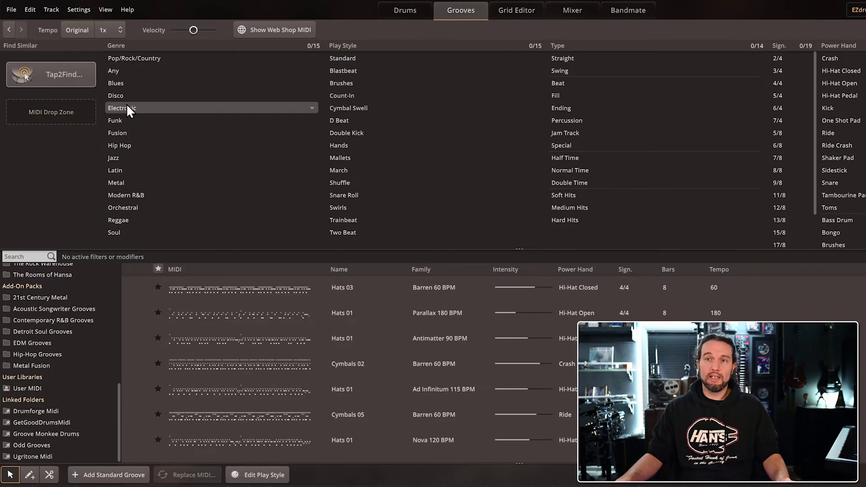
left_click(126, 84)
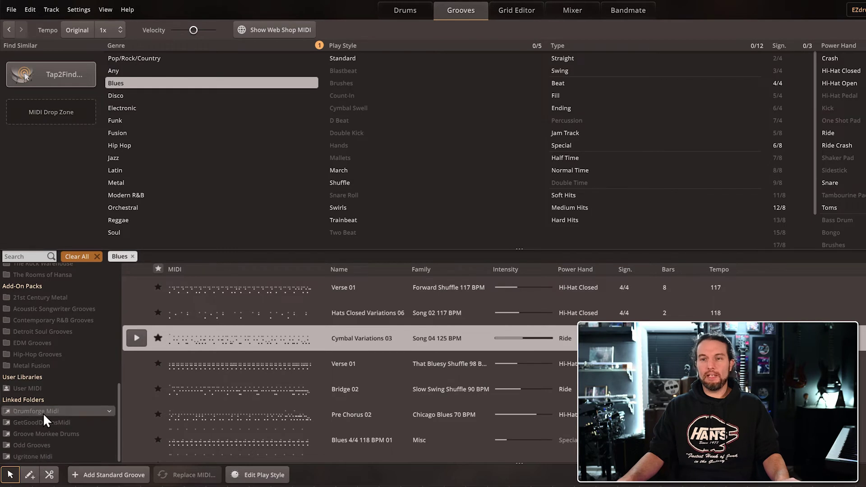
left_click(320, 45)
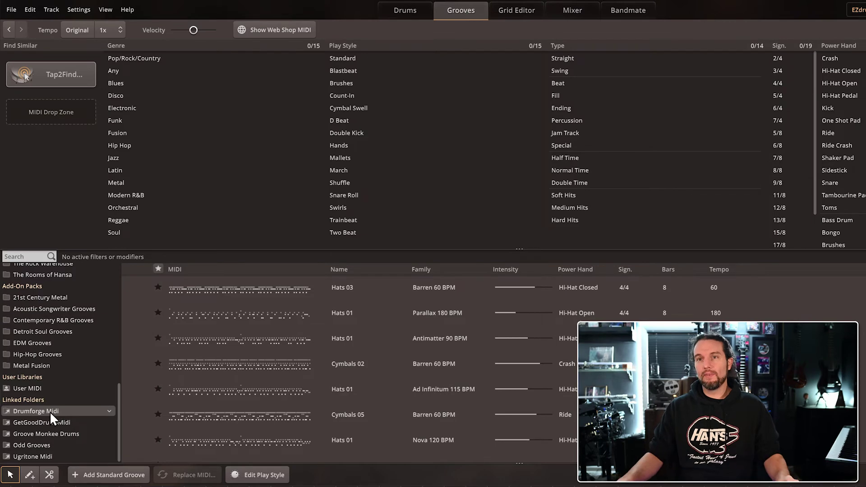
left_click(135, 108)
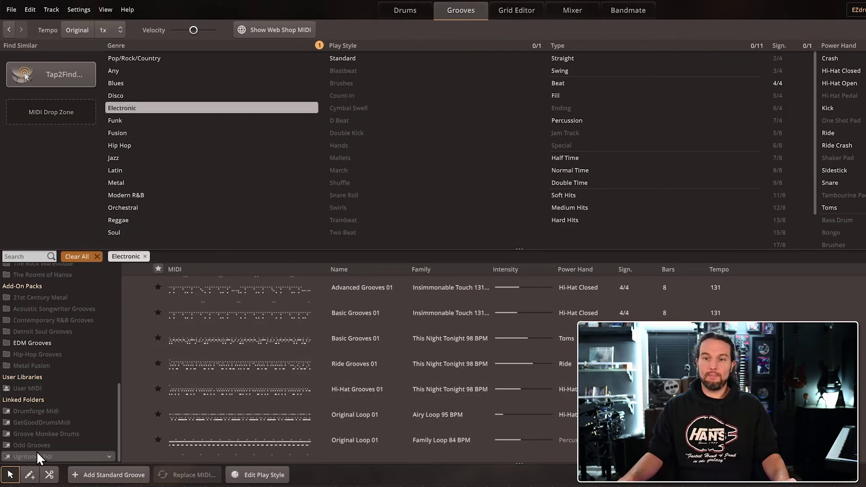
left_click(320, 46)
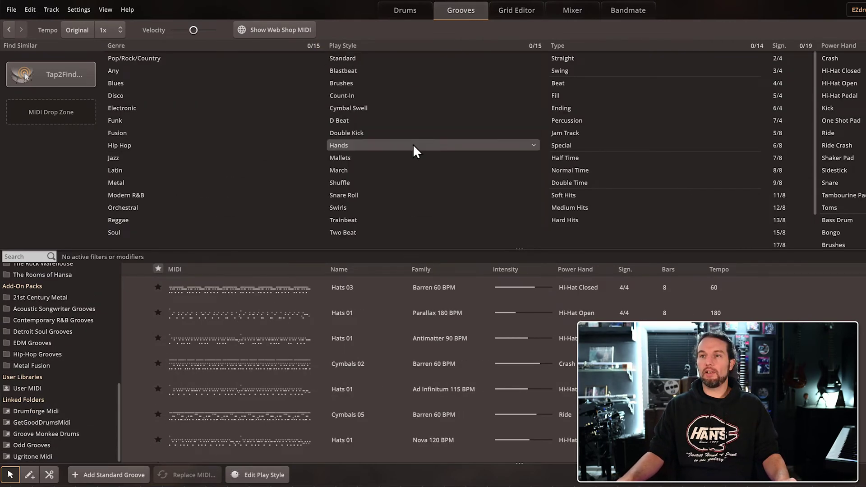
left_click(385, 184)
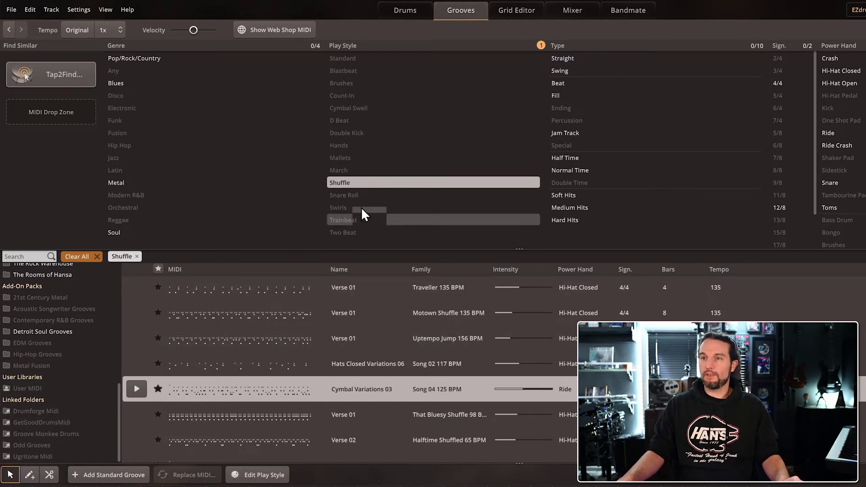
left_click(540, 45)
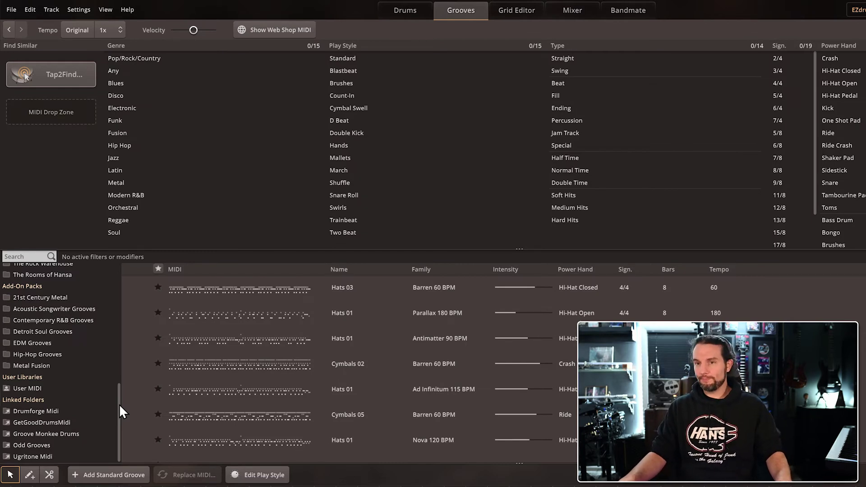
left_click_drag(119, 404, 128, 277)
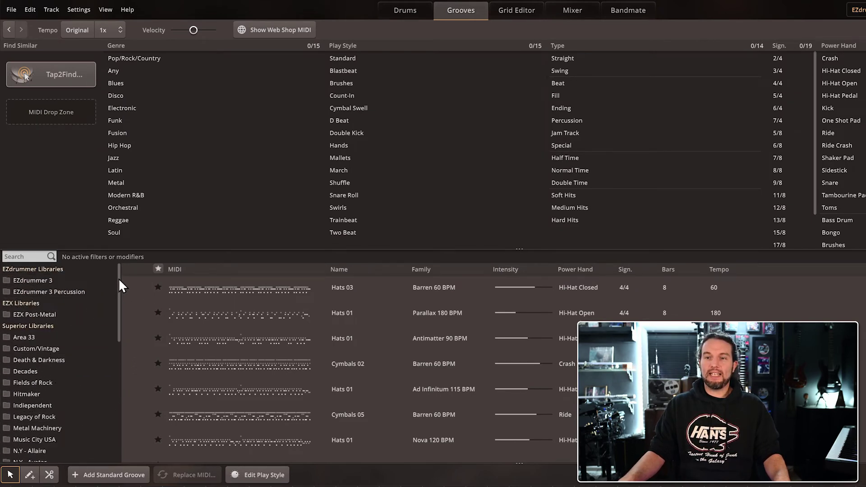
- Add Instrument and Resolution filter columns, then filter grooves to the Straight type
left_click_drag(118, 278, 126, 421)
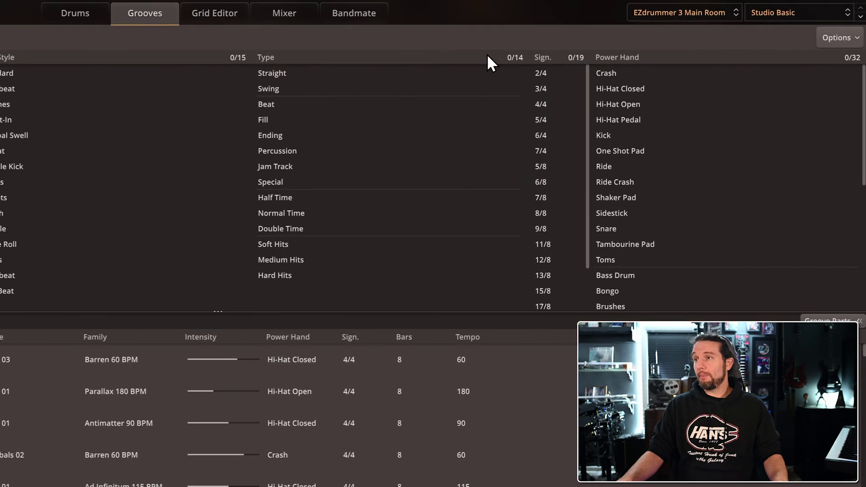
right_click(607, 48)
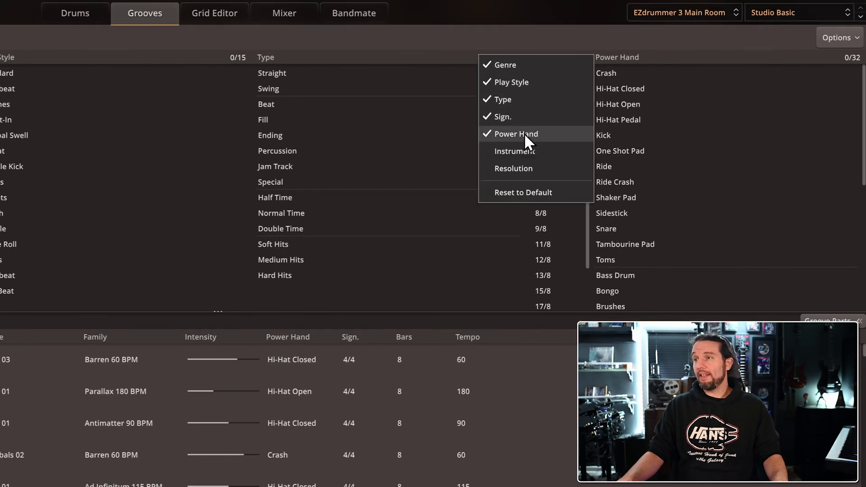
left_click(523, 150)
right_click(530, 54)
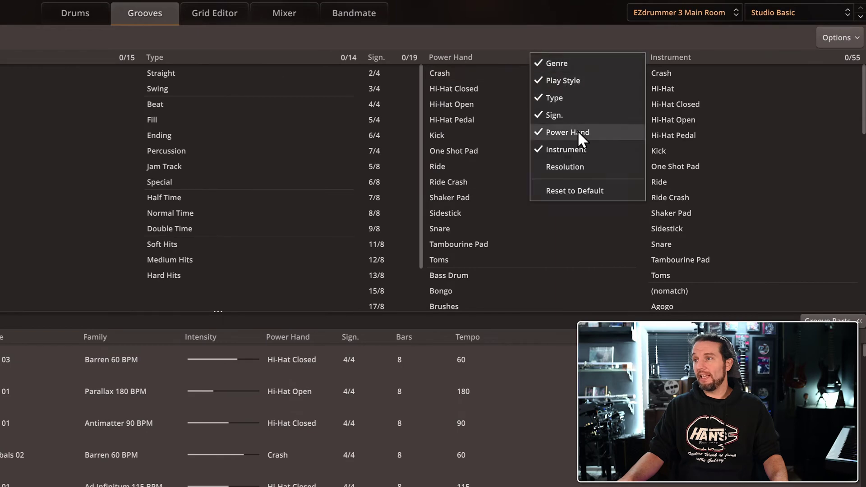
left_click(575, 167)
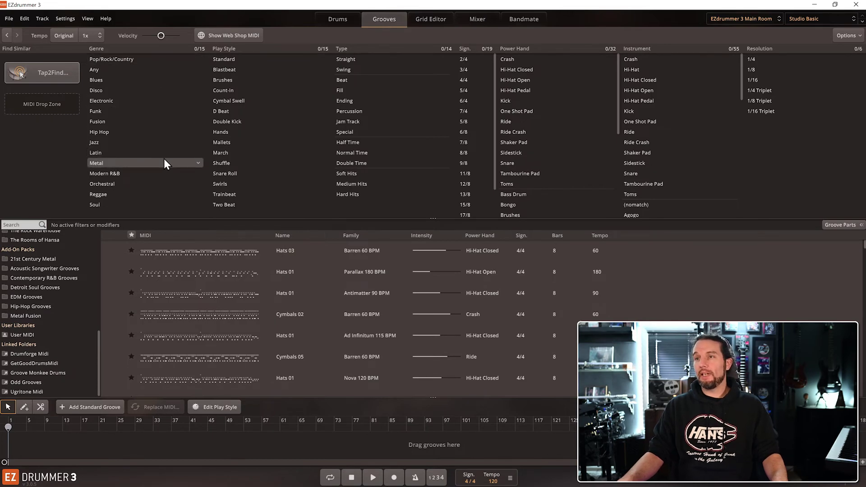
left_click(362, 60)
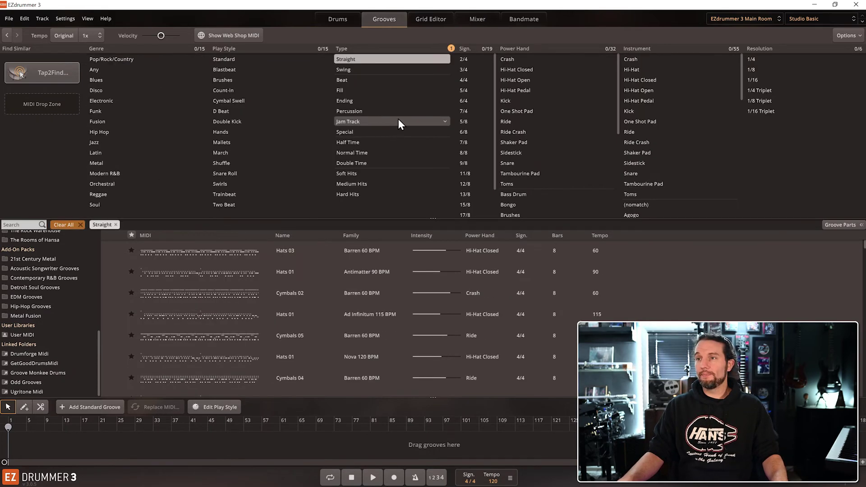
- Limit grooves to 4/4 with Ride power hand, briefly adding then removing the Jazz genre filter
left_click(463, 81)
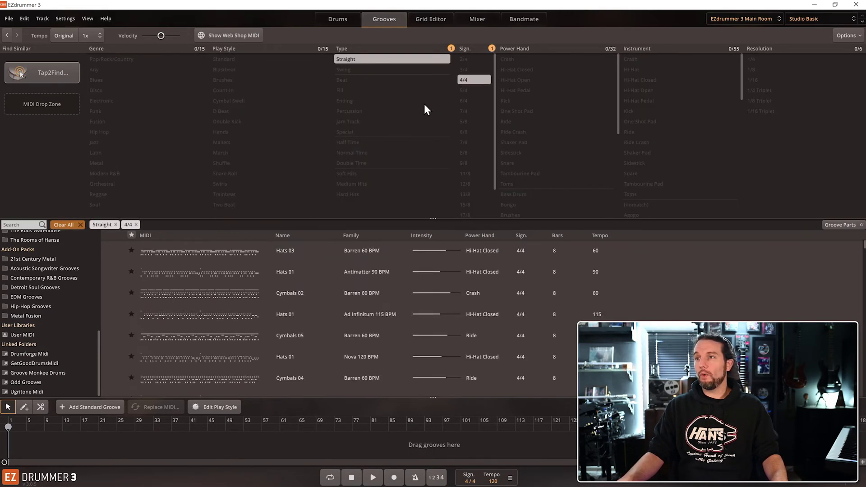
left_click(528, 120)
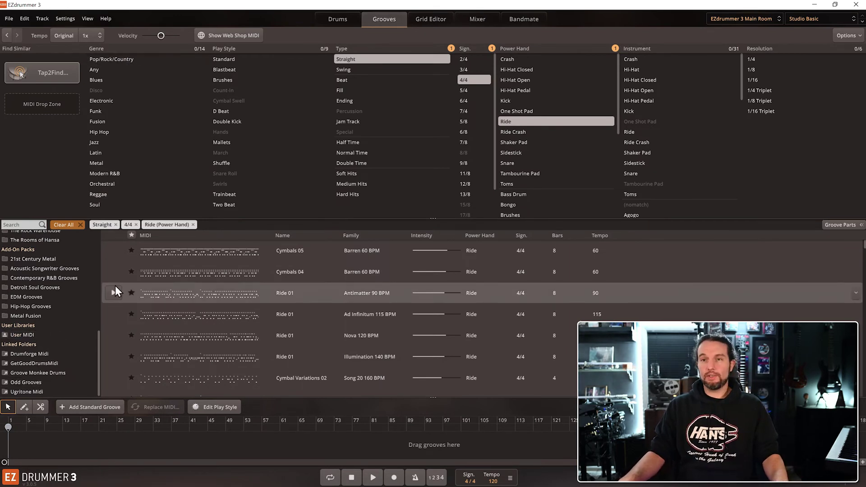
left_click(104, 142)
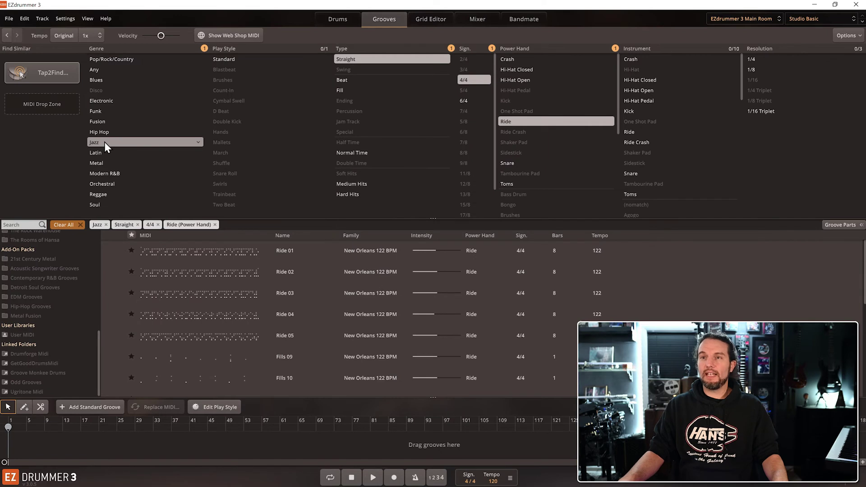
left_click(204, 47)
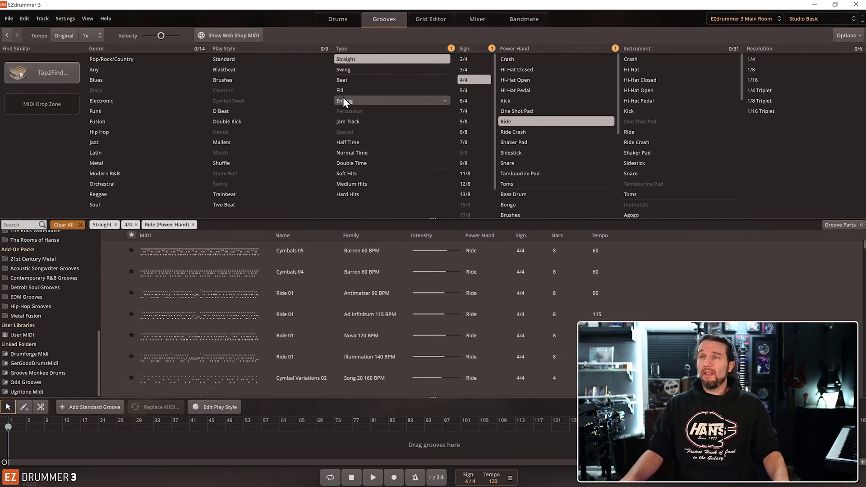
- Clear the Straight, 4/4 and Ride filters and select the Groove Monkee Drums linked folder
left_click(45, 373)
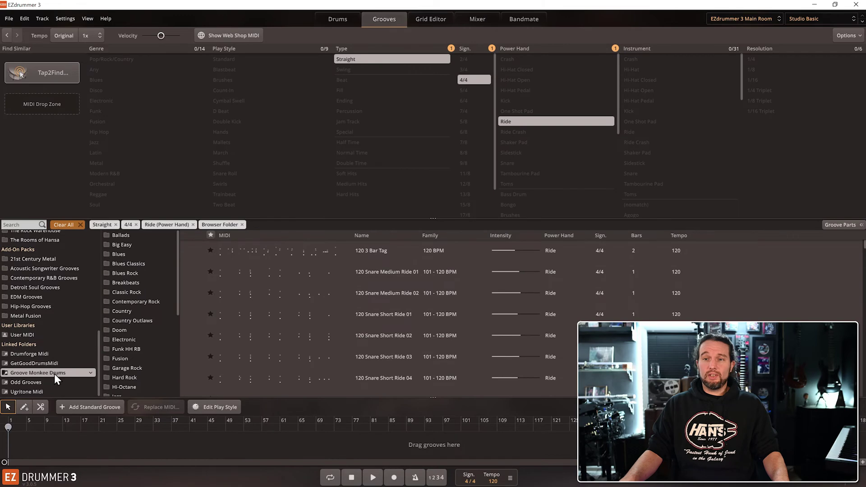
left_click(72, 225)
left_click(32, 372)
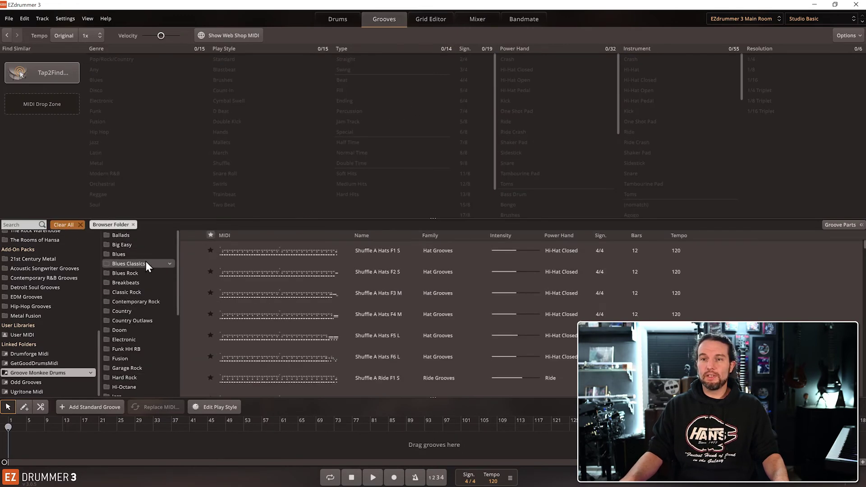
- Open its Blues subfolder, then clear it and return to the whole Groove Monkee Drums folder
left_click(118, 253)
left_click(115, 255)
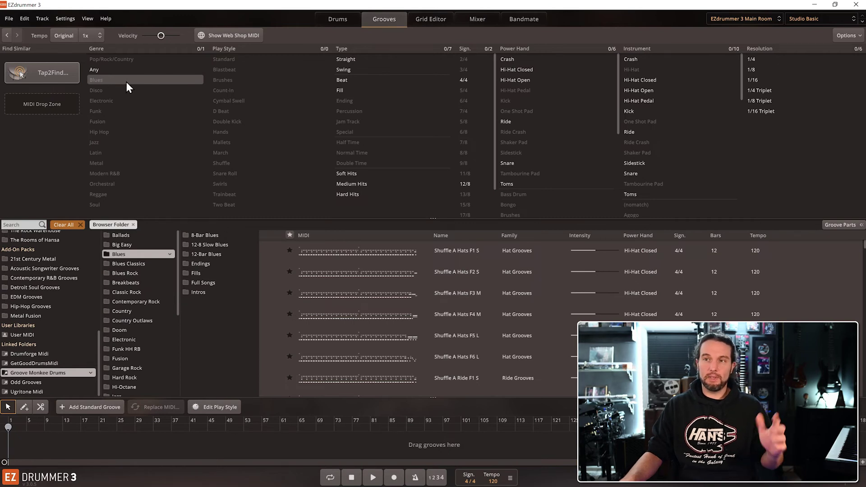
left_click(82, 225)
left_click(59, 378)
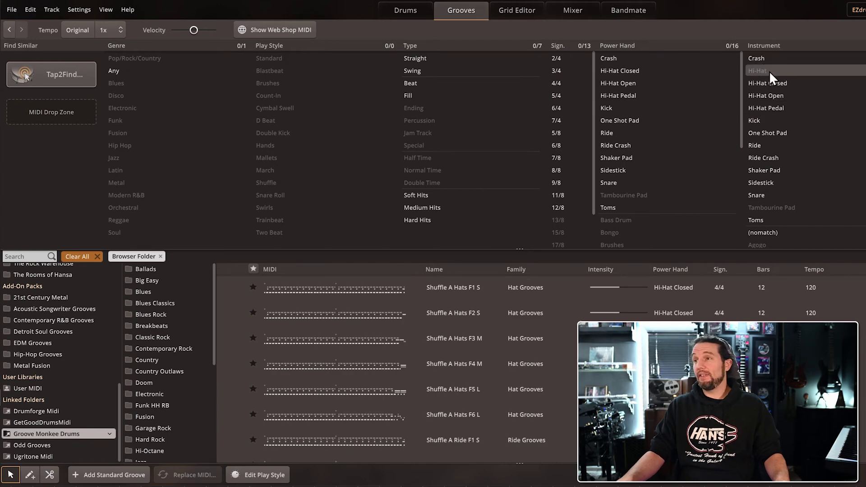
- Clear all filters, try the Hi-Hat, Hi-Hat Open, Pedal and Closed instrument filters, then deselect them
left_click(97, 257)
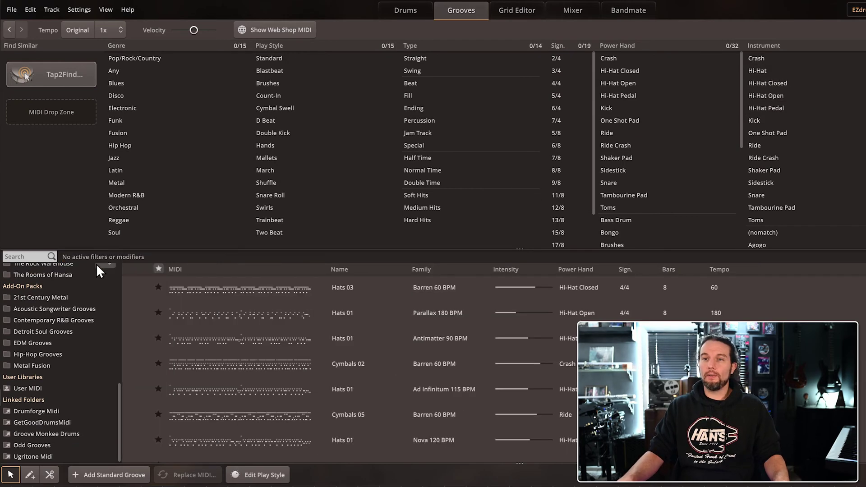
left_click(774, 72)
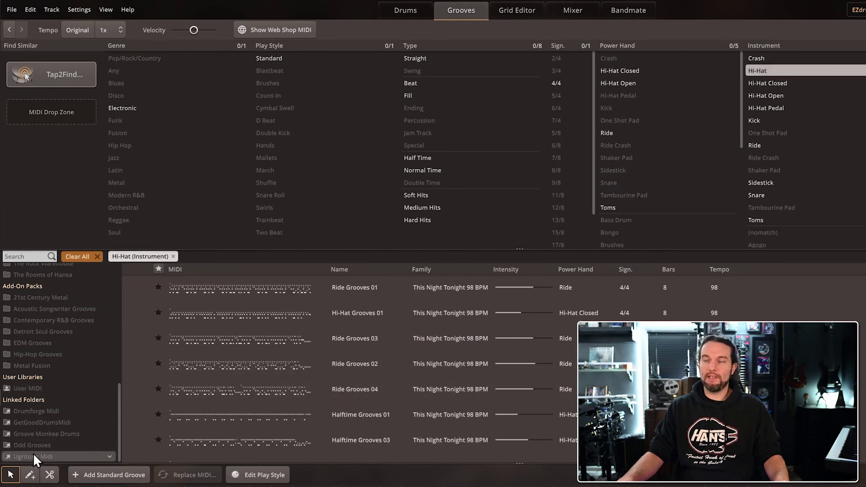
left_click(766, 71)
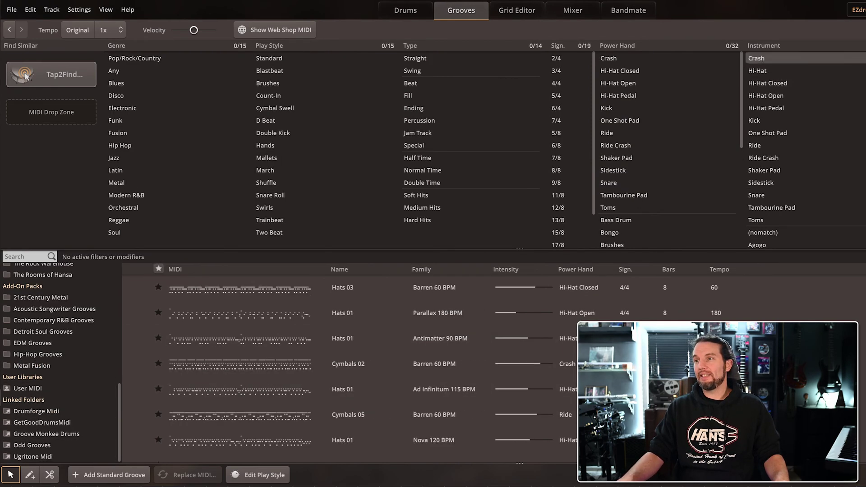
left_click(784, 96)
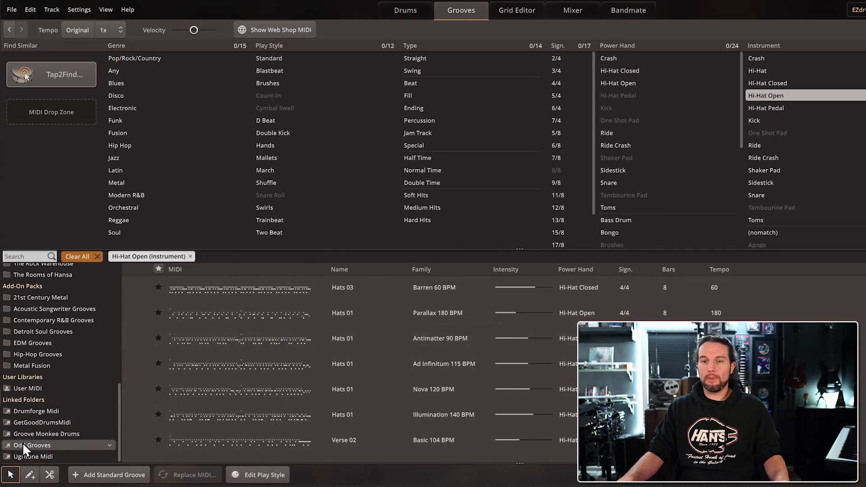
left_click(796, 109)
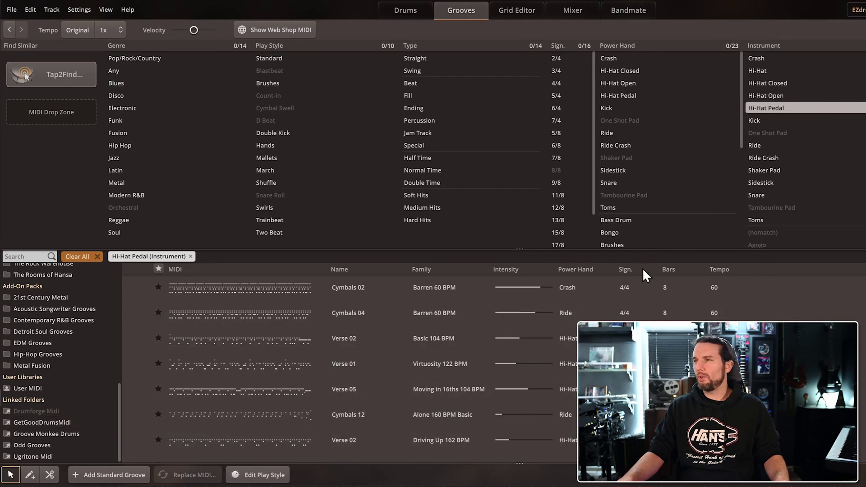
left_click(786, 84)
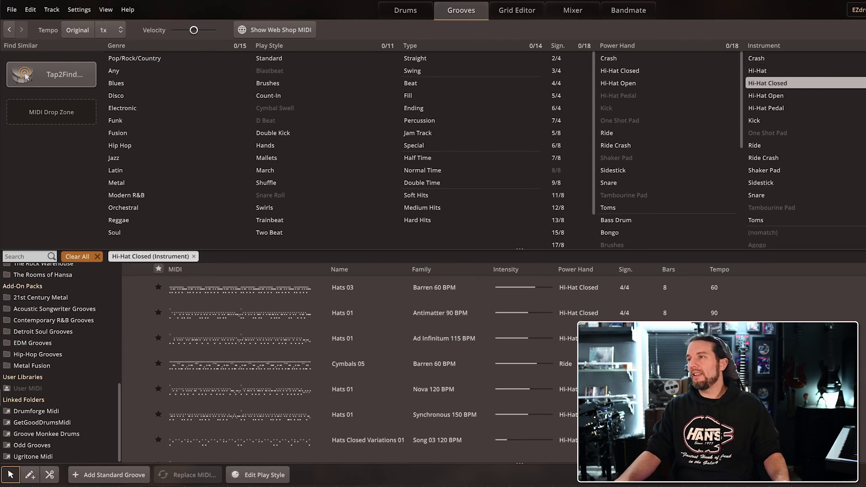
left_click(784, 83)
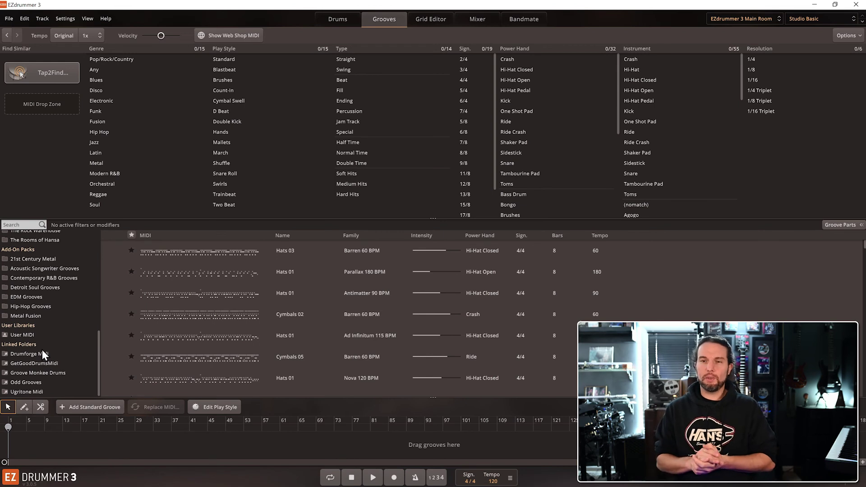
scroll(40, 351, "up", 10)
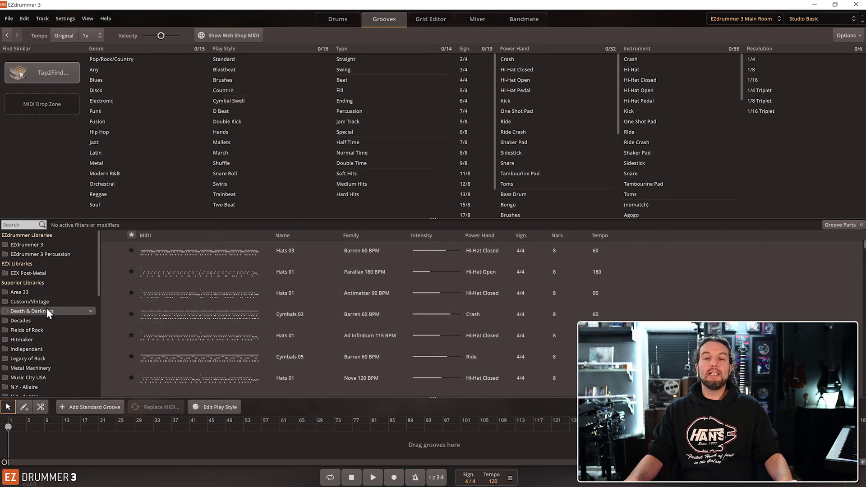
left_click(19, 311)
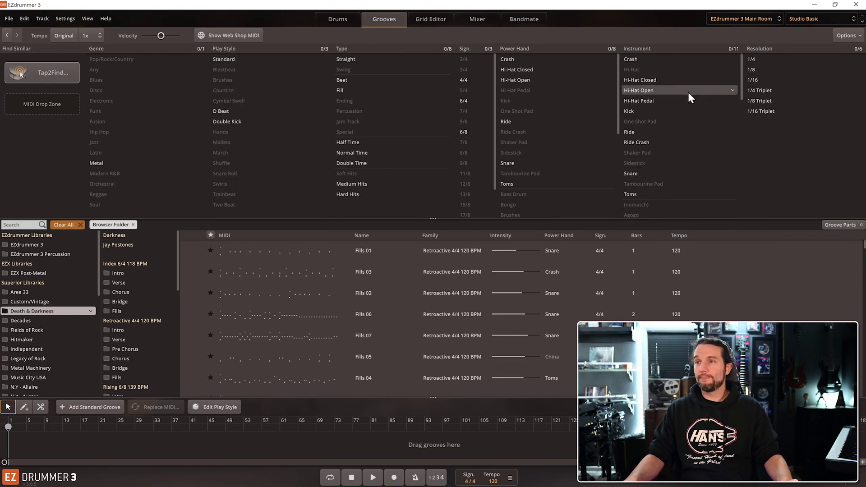
left_click(81, 224)
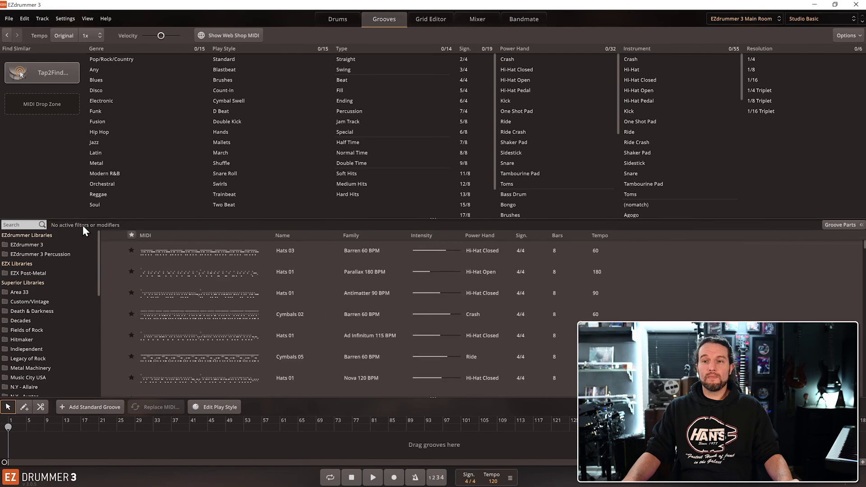
left_click_drag(100, 245, 100, 370)
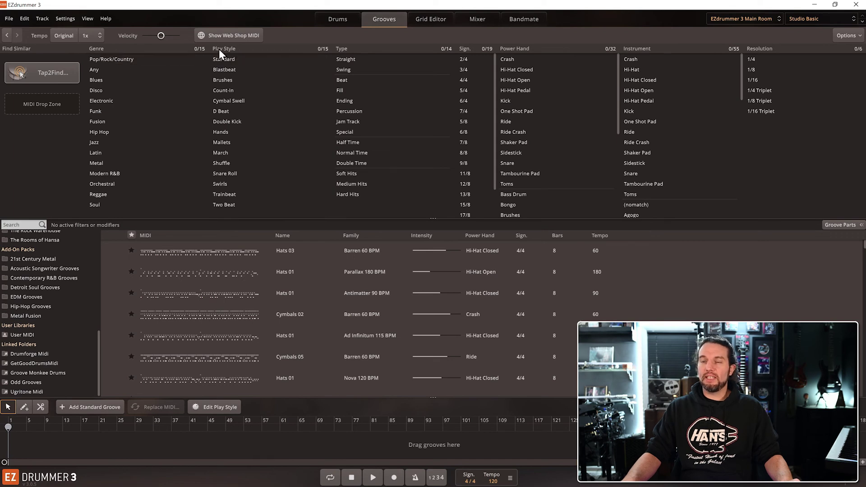
- Hide the Genre and Play Style filter columns, then filter grooves to the Ride instrument
right_click(153, 48)
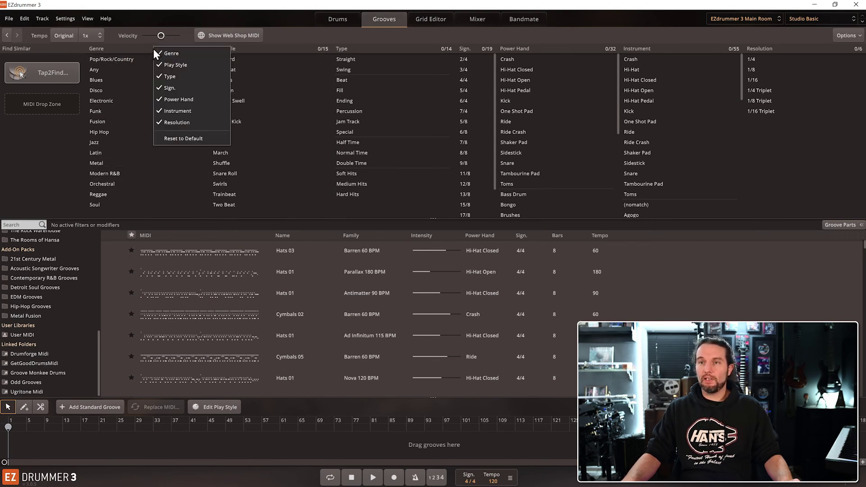
left_click(183, 55)
right_click(133, 47)
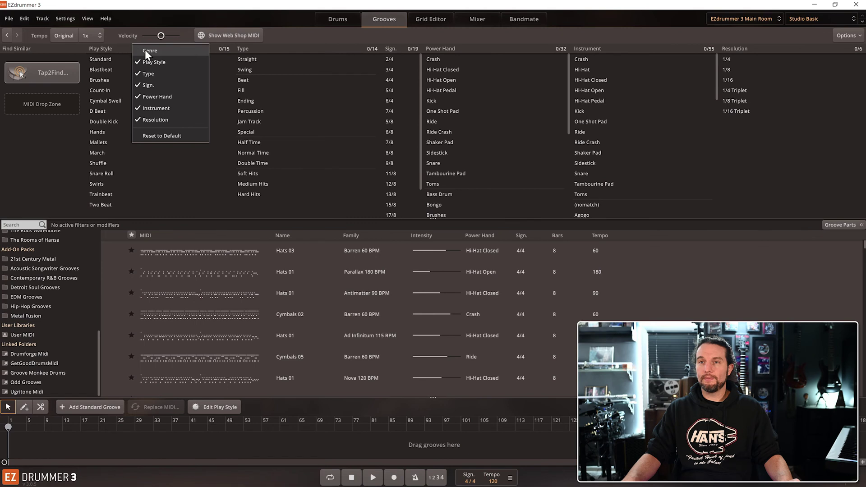
left_click(159, 62)
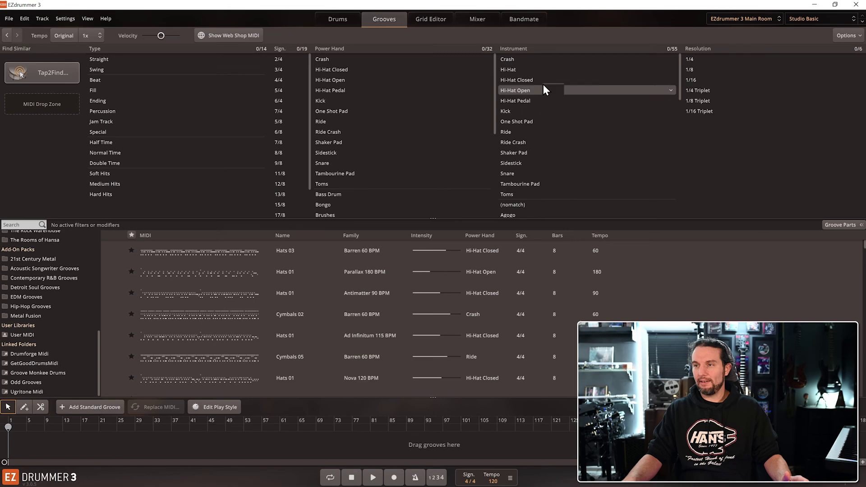
left_click(530, 134)
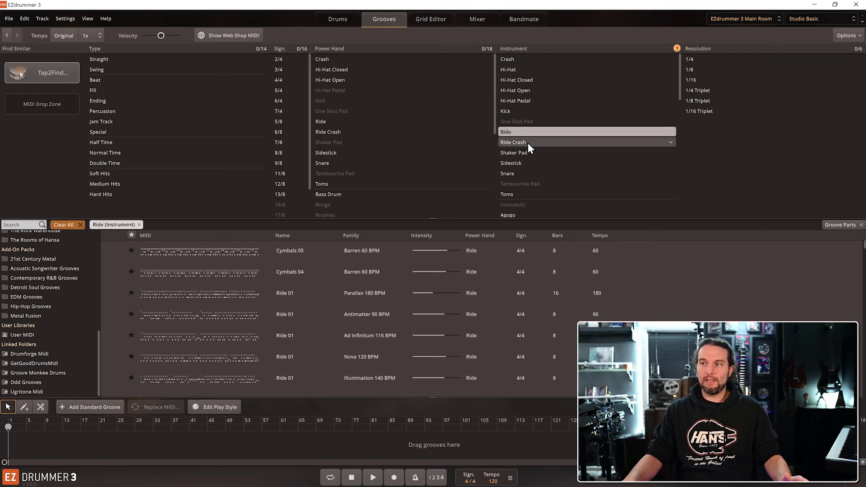
- Switch between Ride Crash and Ride, then settle on the Sidestick instrument filter
left_click(528, 141)
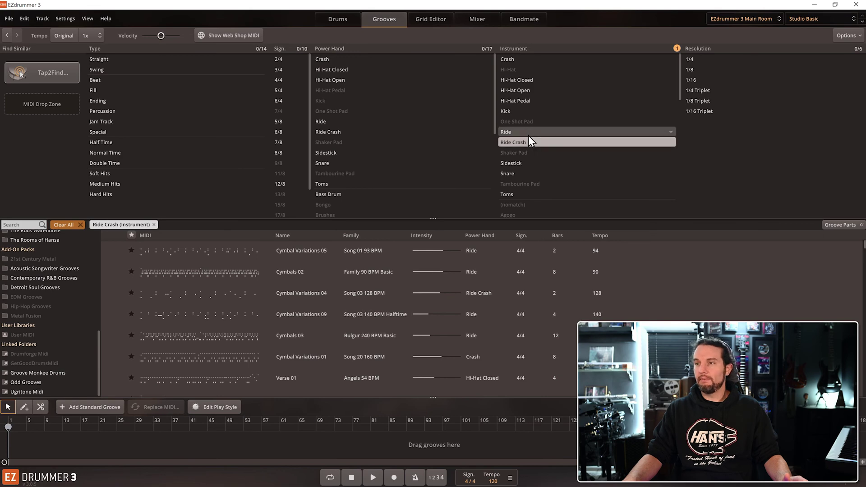
left_click(529, 131)
left_click(529, 140)
left_click(532, 162)
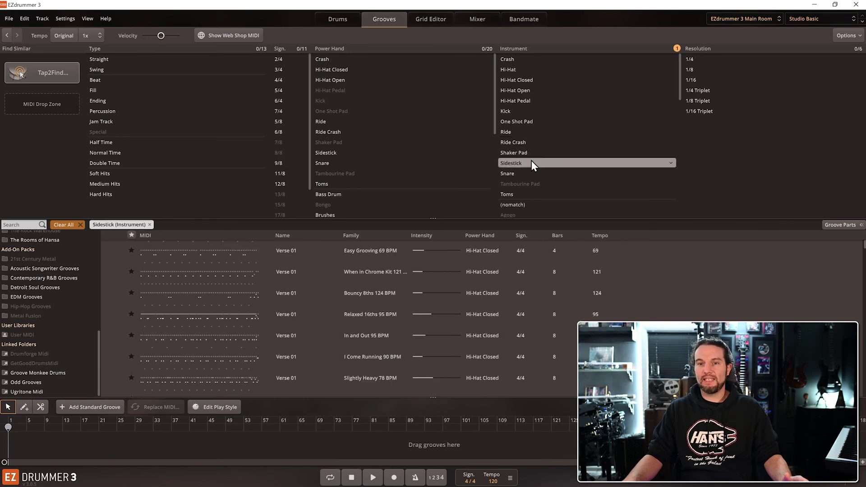
scroll(541, 191, "down", 3)
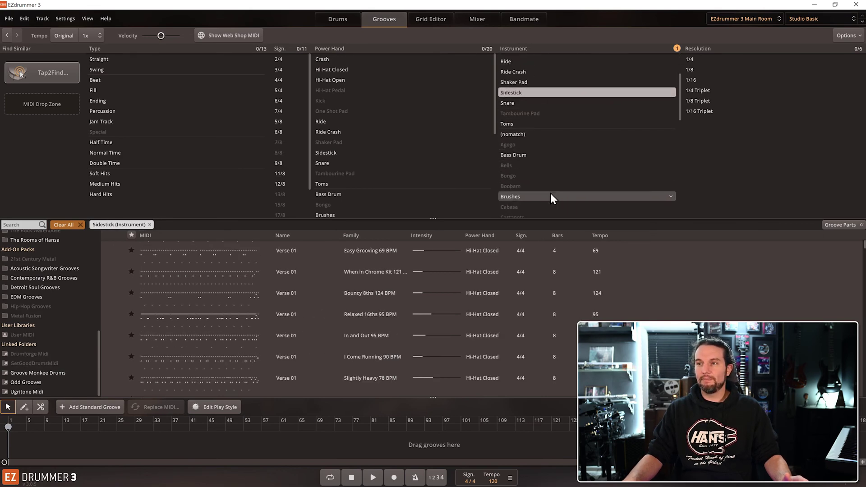